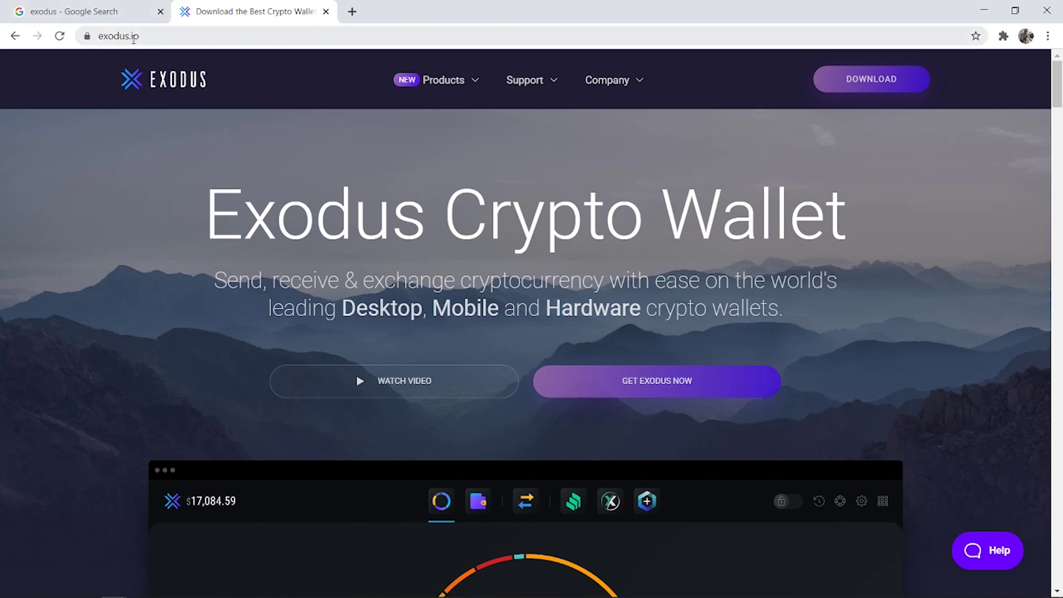
Return to the Google search results for 'exodus', keeping exodus.io open in another tab.
{"action": "left_click", "coordinate": [99, 10]}
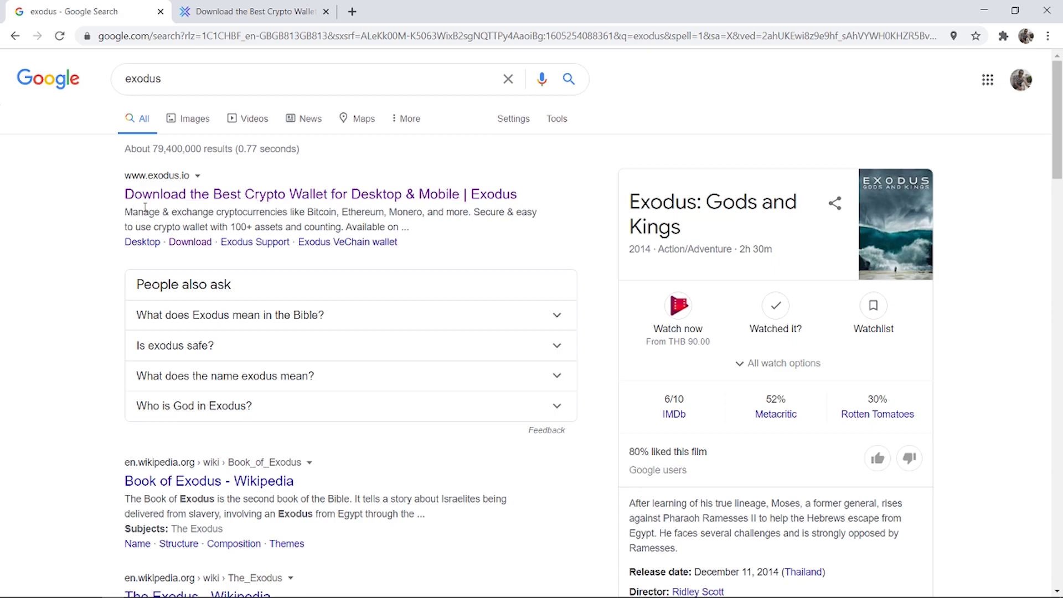
Download the Exodus 20.11.10 Windows app from the download page and run the installer.
{"action": "key", "text": "ctrl+Tab"}
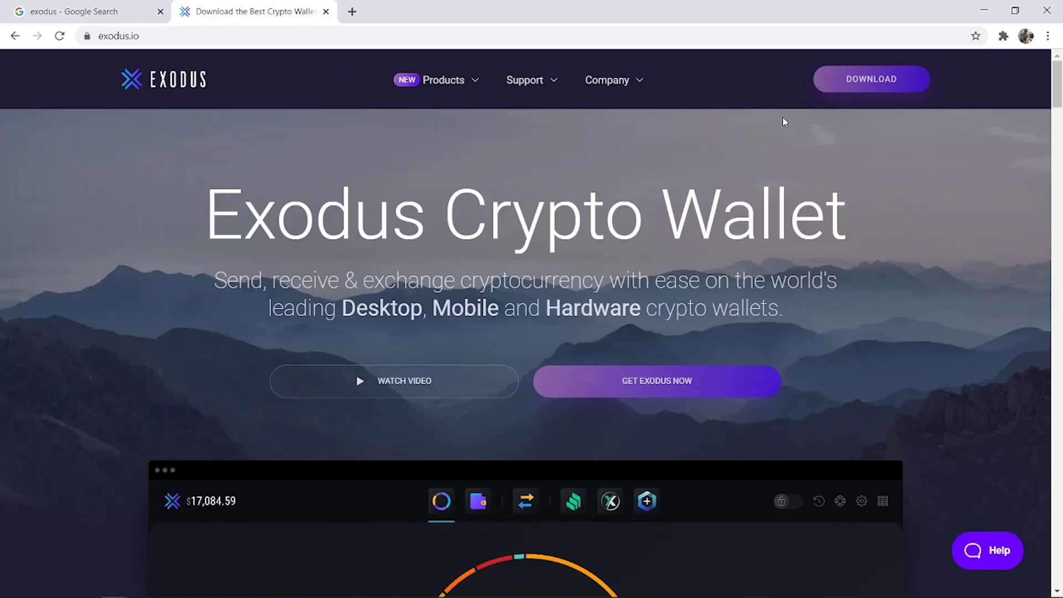
{"action": "left_click", "coordinate": [634, 382]}
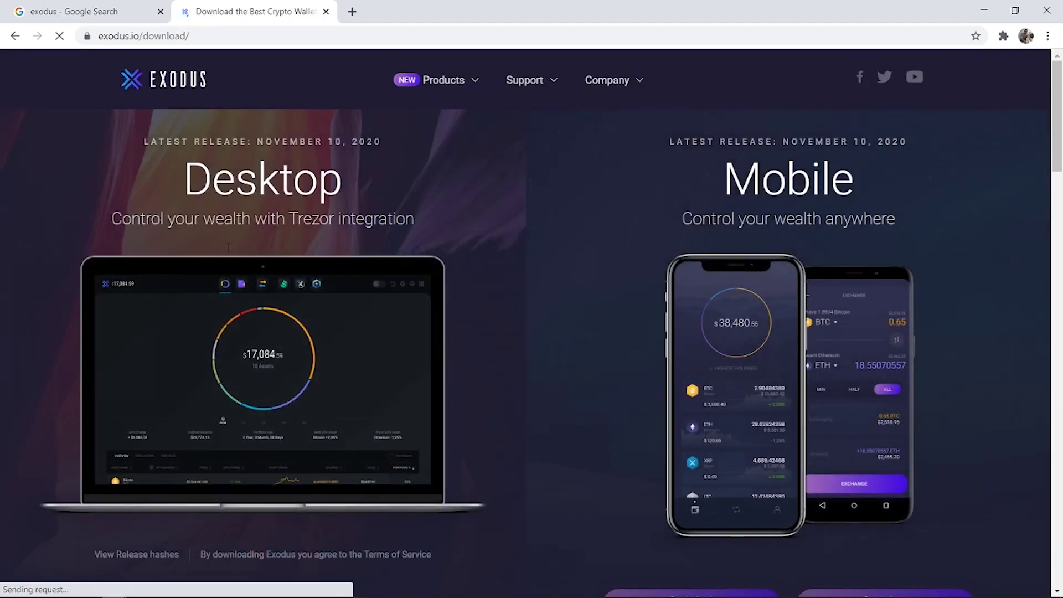
{"action": "scroll", "coordinate": [294, 240], "scroll_direction": "down", "scroll_amount": 1}
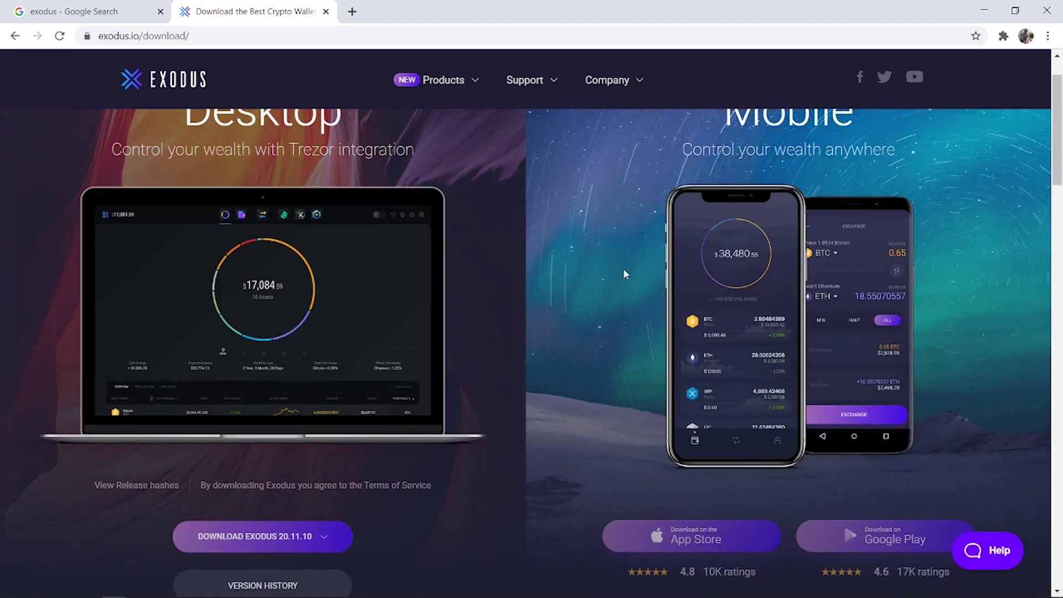
{"action": "scroll", "coordinate": [310, 457], "scroll_direction": "down", "scroll_amount": 2}
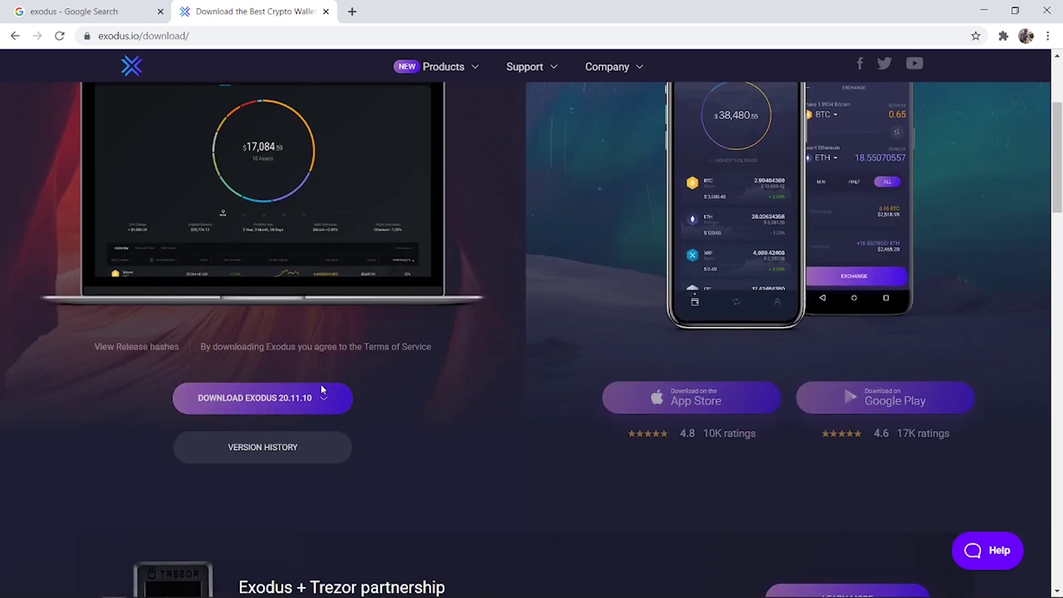
{"action": "left_click", "coordinate": [230, 407]}
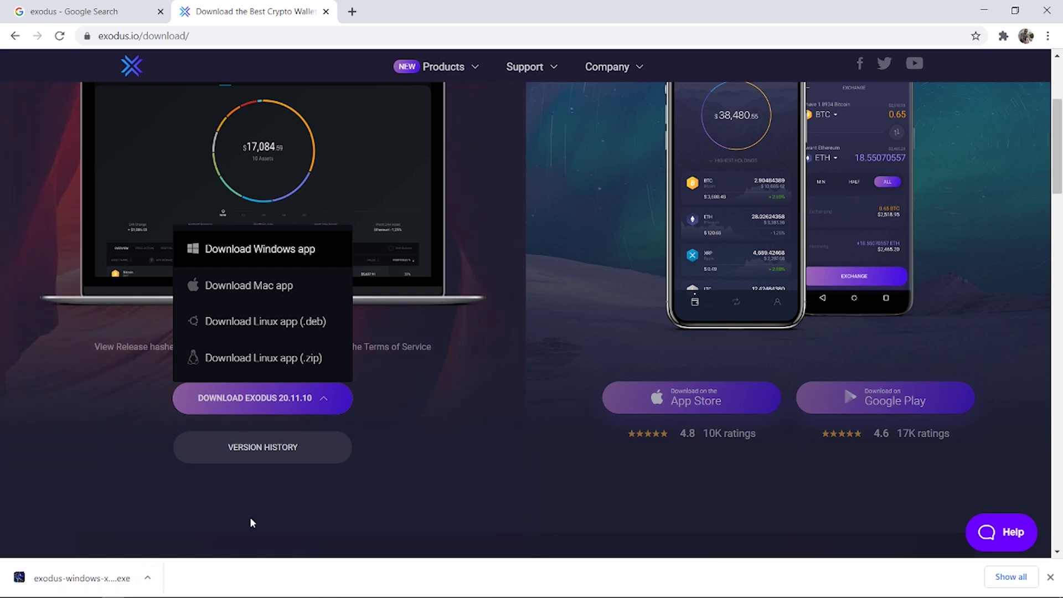
{"action": "left_click", "coordinate": [45, 580]}
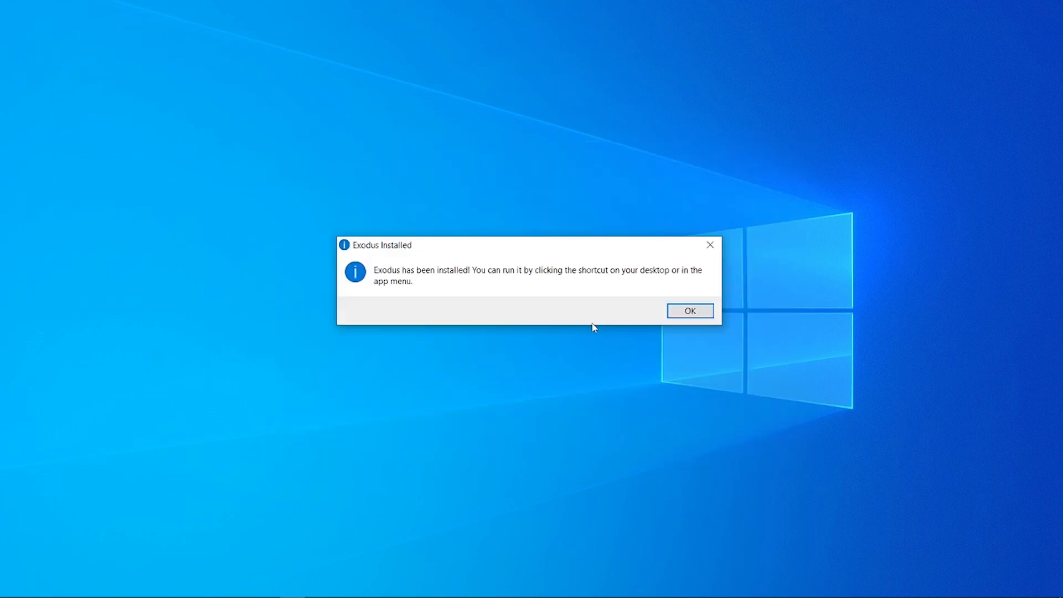
Dismiss the Exodus Installed message and launch Exodus by searching 'exo' in Start.
{"action": "left_click", "coordinate": [698, 311]}
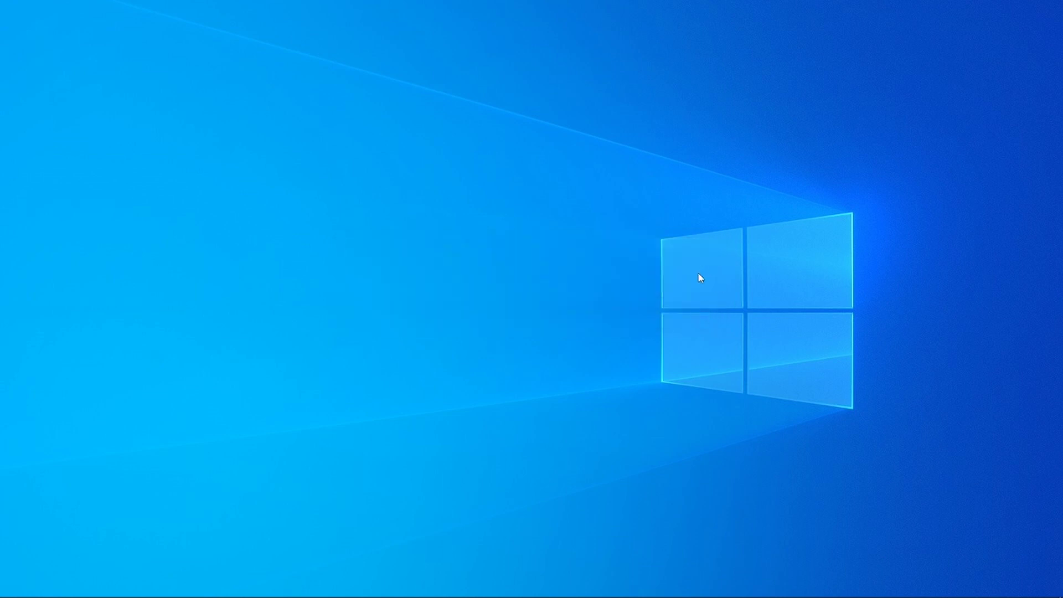
{"action": "left_click", "coordinate": [12, 587]}
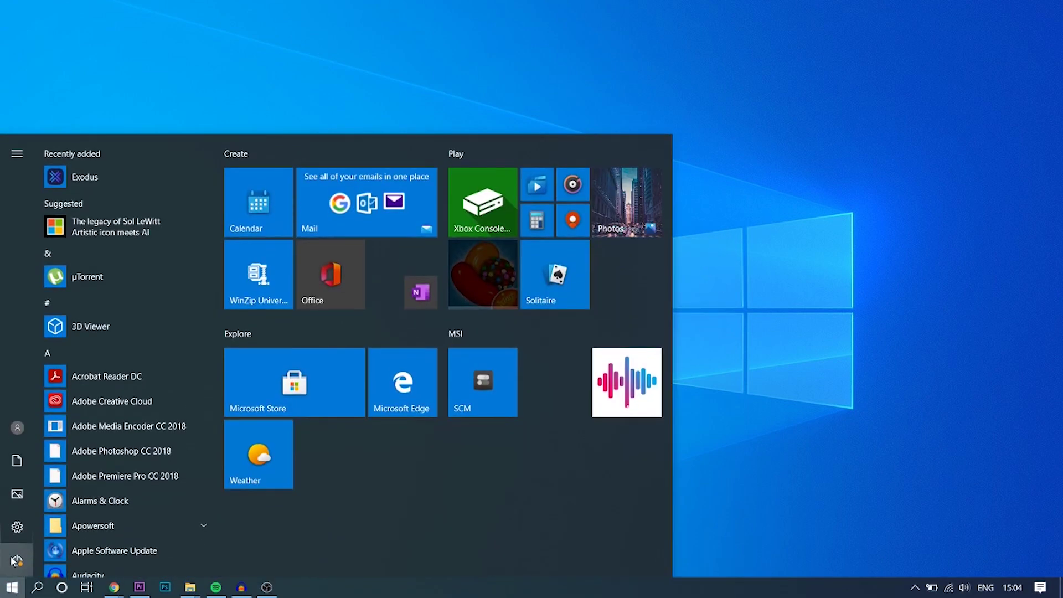
{"action": "type", "text": "exo"}
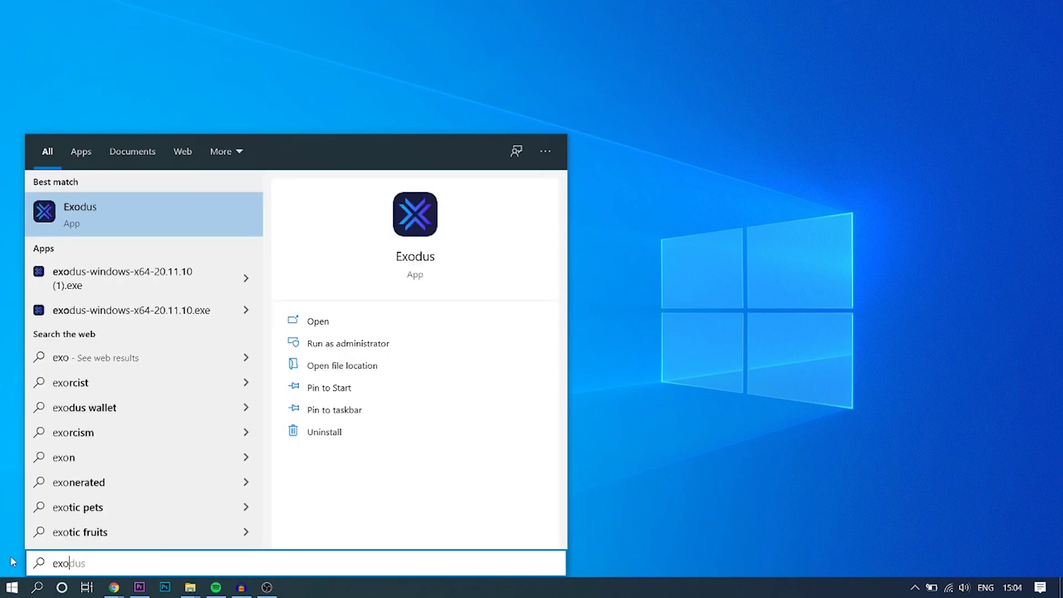
{"action": "left_click", "coordinate": [239, 211]}
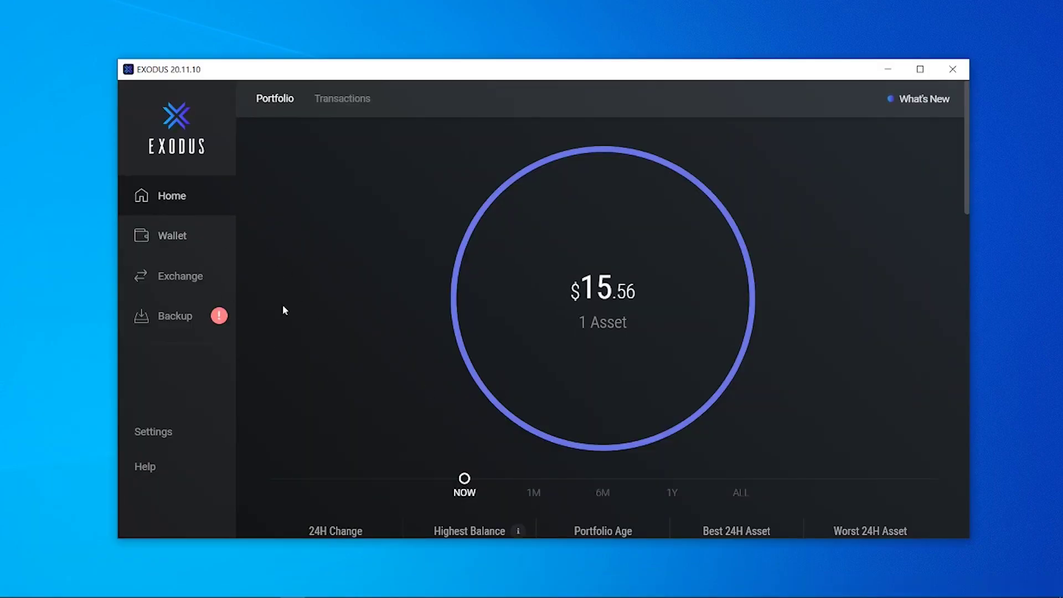
Scroll through the Portfolio asset table to review the holdings.
{"action": "scroll", "coordinate": [297, 235], "scroll_direction": "down", "scroll_amount": 3}
{"action": "scroll", "coordinate": [387, 276], "scroll_direction": "up", "scroll_amount": 3}
{"action": "scroll", "coordinate": [603, 260], "scroll_direction": "down", "scroll_amount": 5}
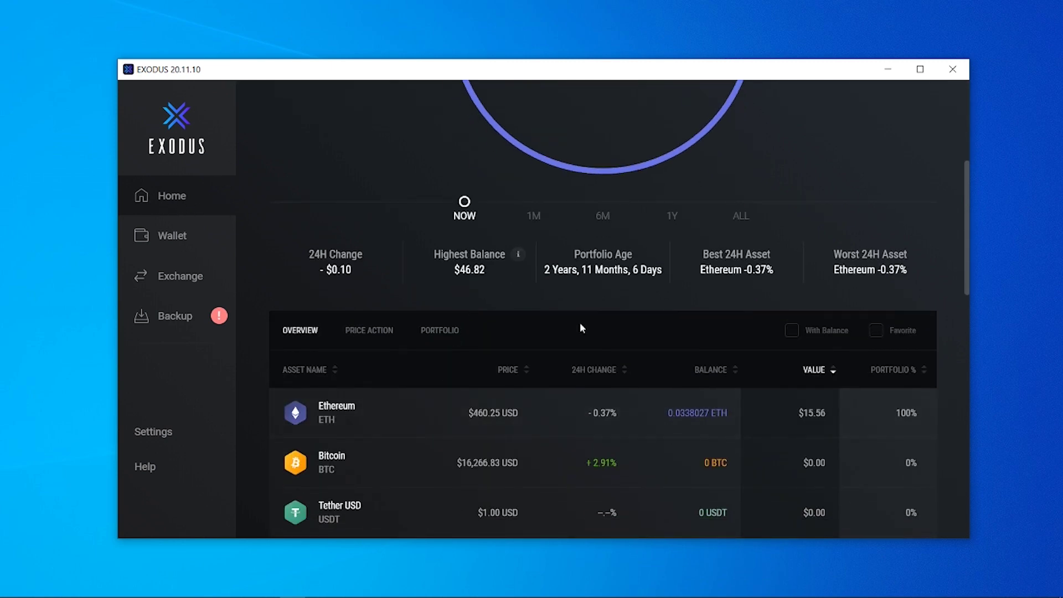
{"action": "scroll", "coordinate": [581, 327], "scroll_direction": "down", "scroll_amount": 4}
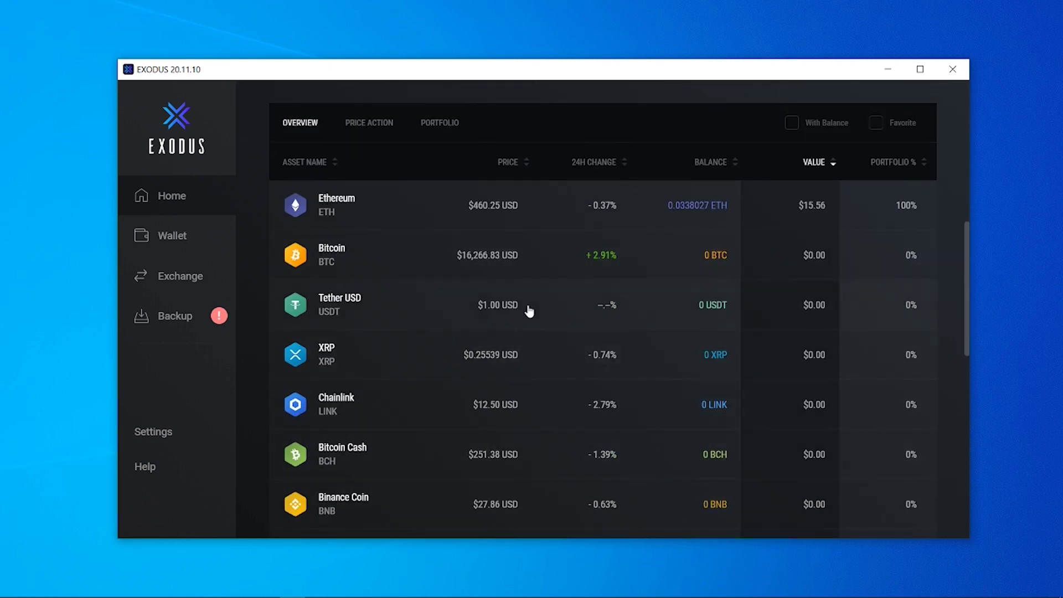
{"action": "scroll", "coordinate": [591, 349], "scroll_direction": "up", "scroll_amount": 9}
{"action": "scroll", "coordinate": [590, 345], "scroll_direction": "down", "scroll_amount": 5}
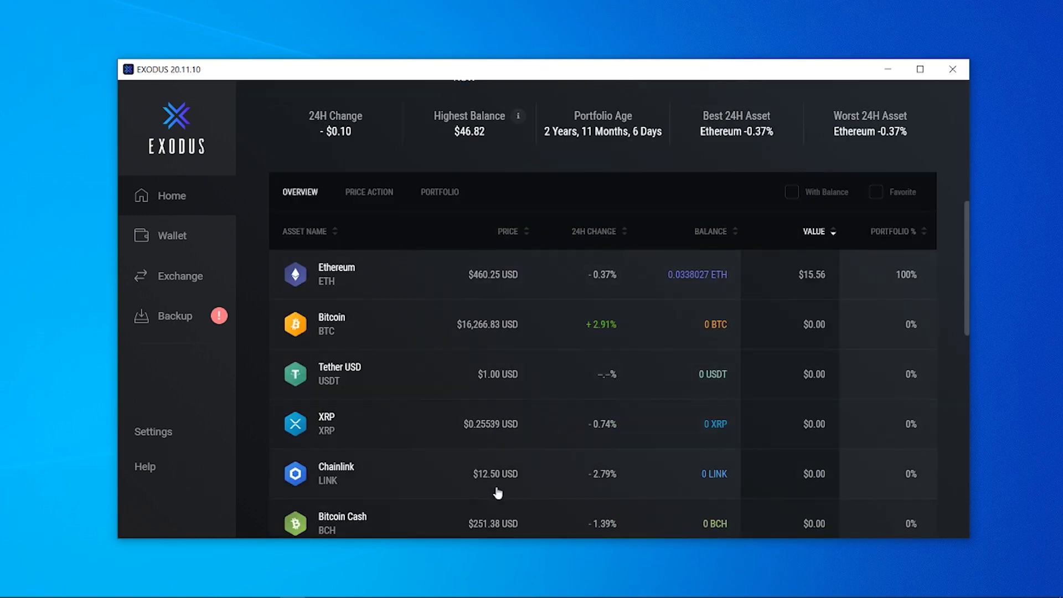
{"action": "scroll", "coordinate": [504, 398], "scroll_direction": "up", "scroll_amount": 5}
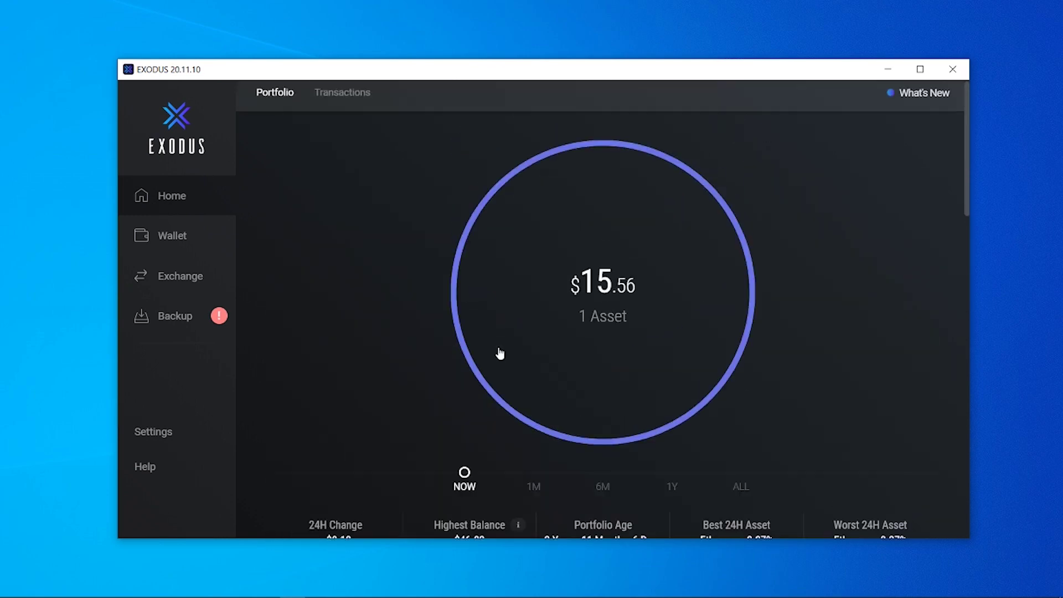
Open the Ethereum wallet showing its 0.0338027 ETH balance and received transaction.
{"action": "left_click", "coordinate": [150, 232]}
{"action": "scroll", "coordinate": [304, 244], "scroll_direction": "down", "scroll_amount": 2}
{"action": "scroll", "coordinate": [310, 257], "scroll_direction": "up", "scroll_amount": 2}
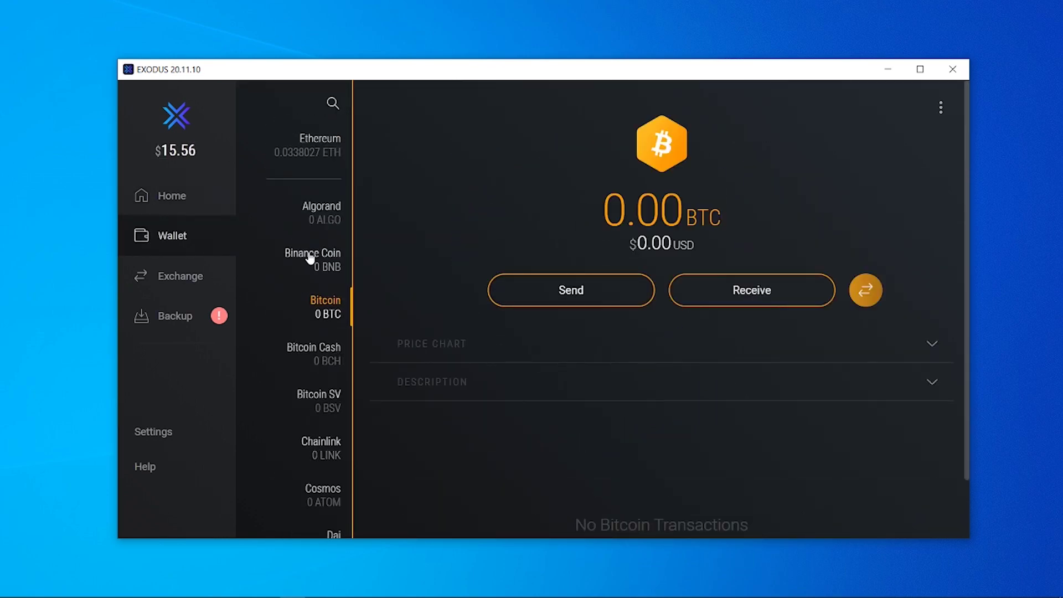
{"action": "left_click", "coordinate": [325, 145]}
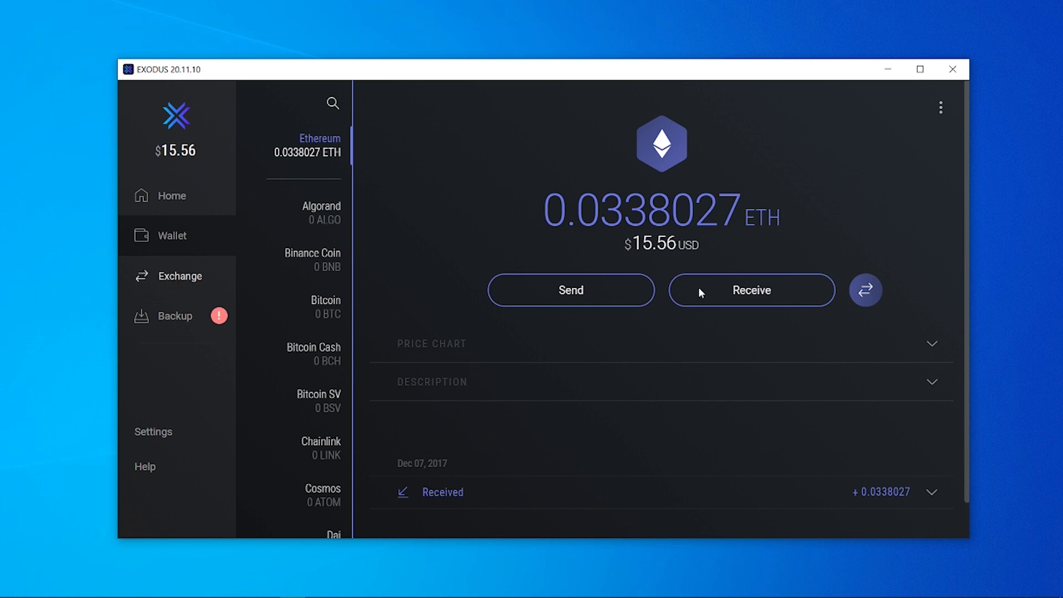
{"action": "left_click", "coordinate": [180, 276]}
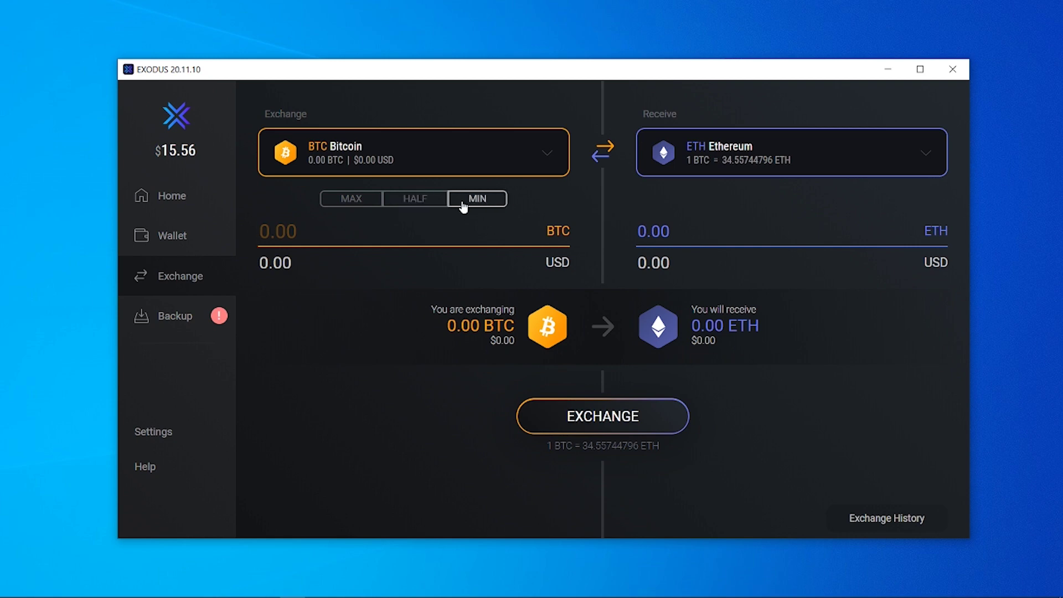
Browse the list of coins available to exchange from in the BTC Bitcoin dropdown.
{"action": "left_click", "coordinate": [415, 152]}
{"action": "scroll", "coordinate": [404, 320], "scroll_direction": "down", "scroll_amount": 12}
{"action": "scroll", "coordinate": [410, 415], "scroll_direction": "up", "scroll_amount": 12}
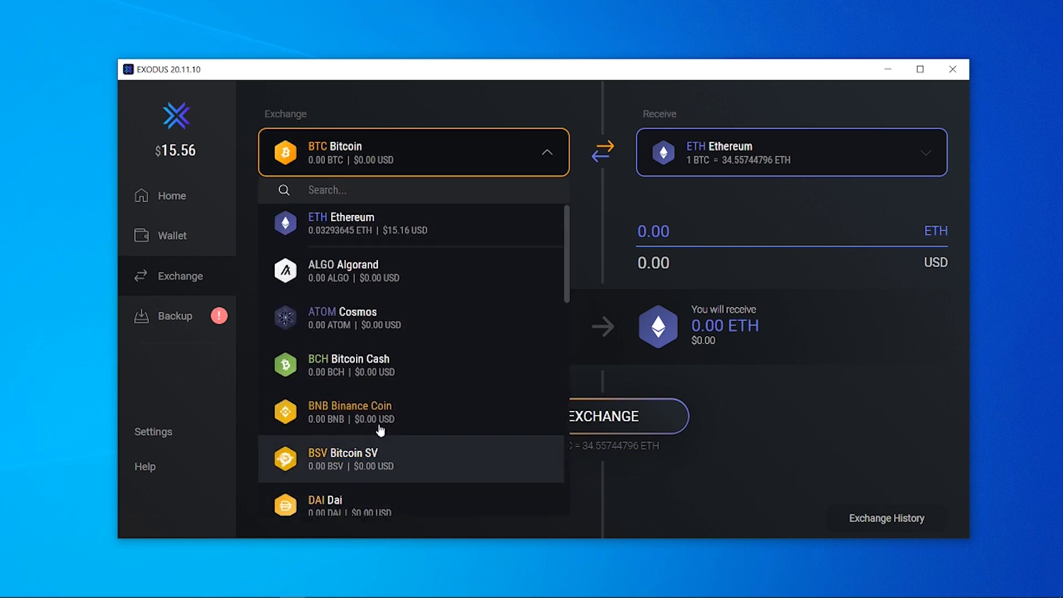
{"action": "left_click", "coordinate": [172, 320]}
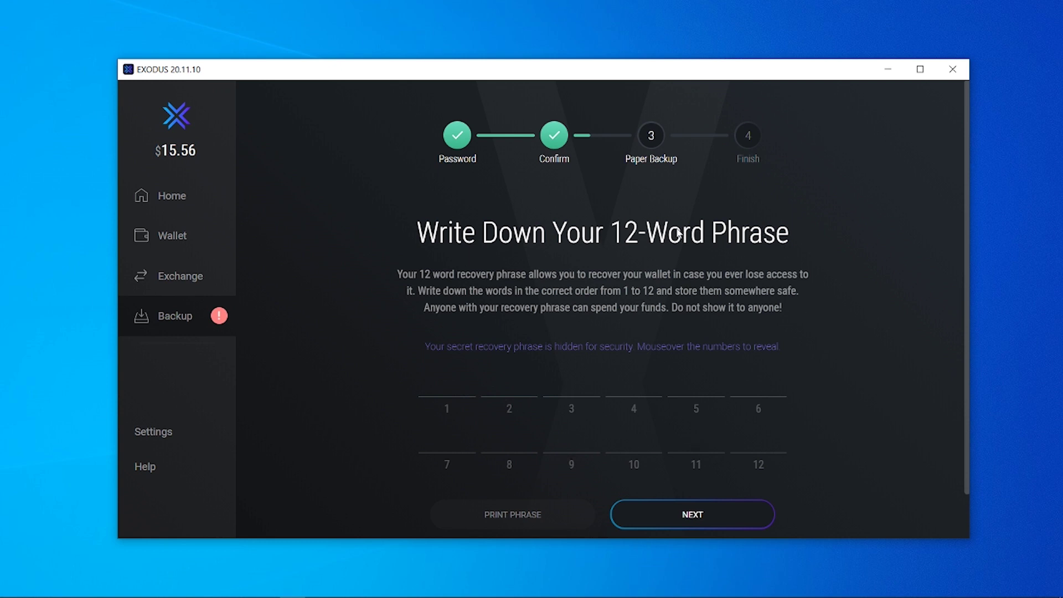
Reveal the 12-word recovery phrase and continue past the Paper Backup step.
{"action": "mouse_move", "coordinate": [458, 398]}
{"action": "left_click", "coordinate": [726, 525]}
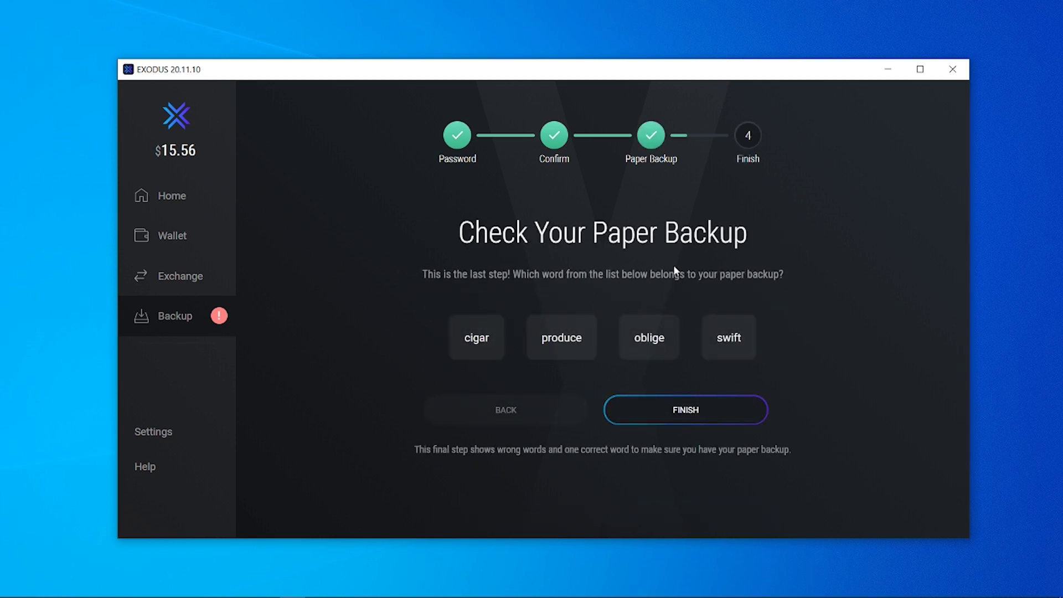
Choose 'produce' in the backup word check and finish to complete the backup.
{"action": "left_click", "coordinate": [560, 337]}
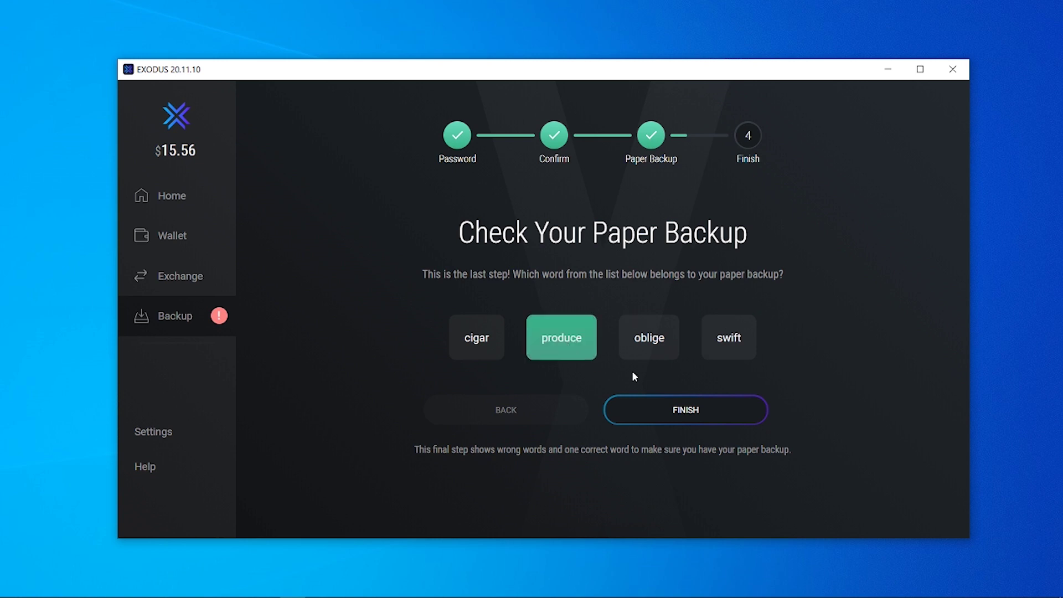
{"action": "left_click", "coordinate": [719, 418]}
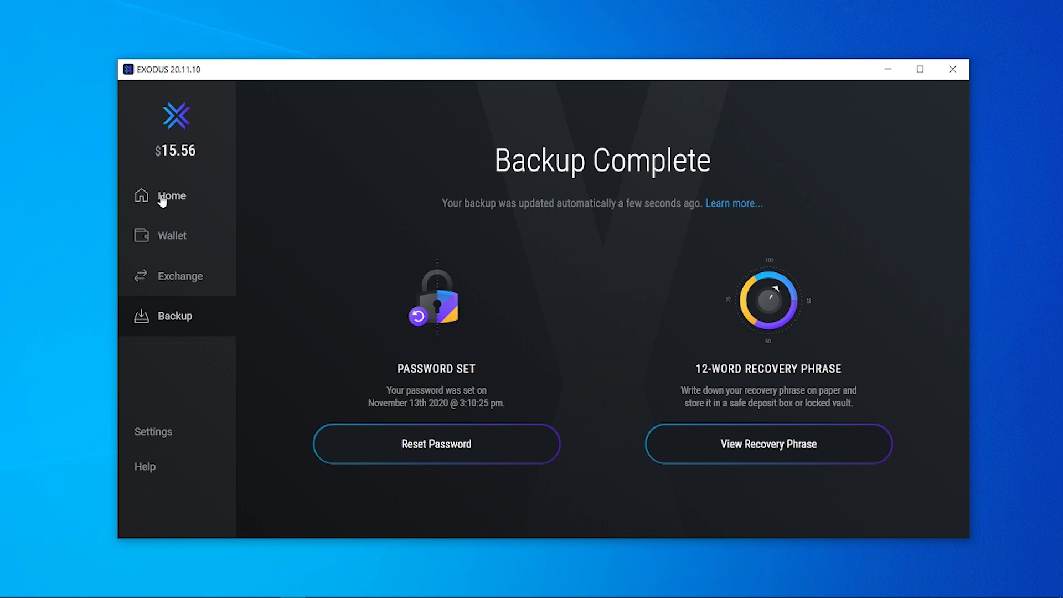
{"action": "left_click", "coordinate": [166, 235]}
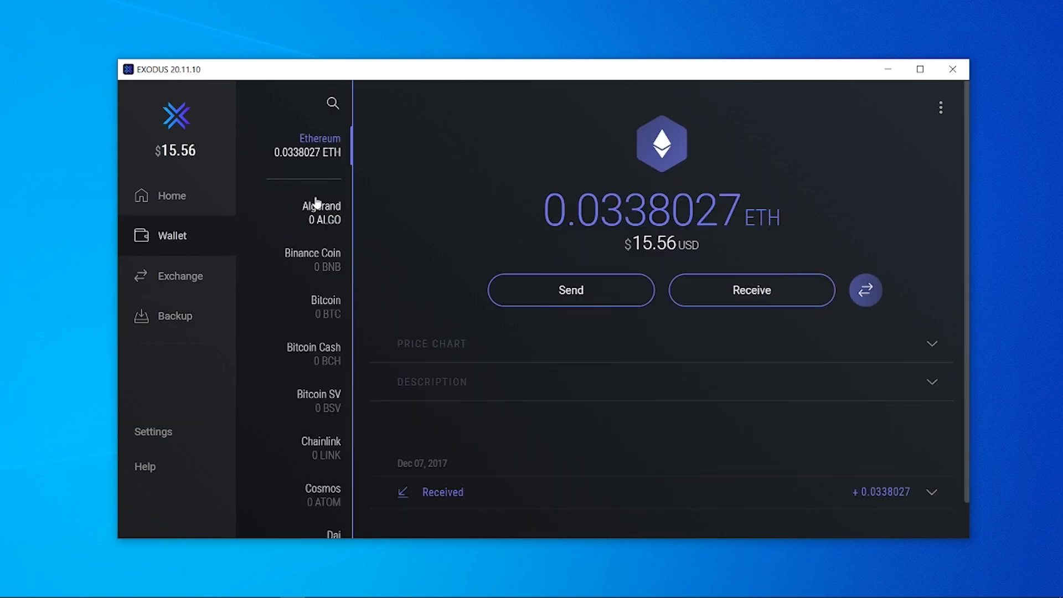
Show the Bitcoin wallet's receive address with QR code and copy it.
{"action": "scroll", "coordinate": [313, 209], "scroll_direction": "down", "scroll_amount": 3}
{"action": "scroll", "coordinate": [315, 277], "scroll_direction": "up", "scroll_amount": 3}
{"action": "left_click", "coordinate": [319, 319]}
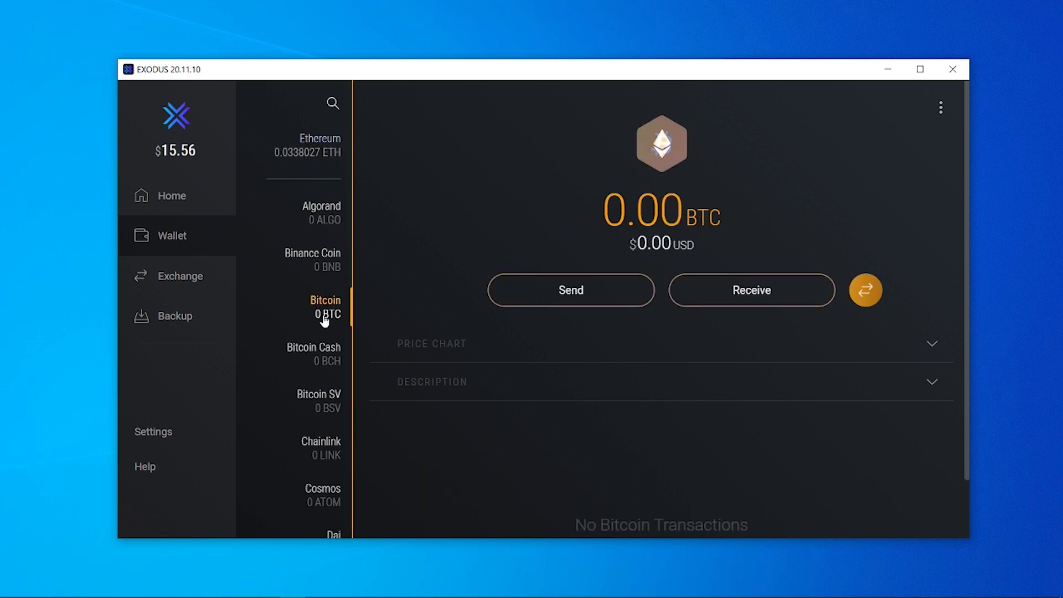
{"action": "left_click", "coordinate": [775, 292]}
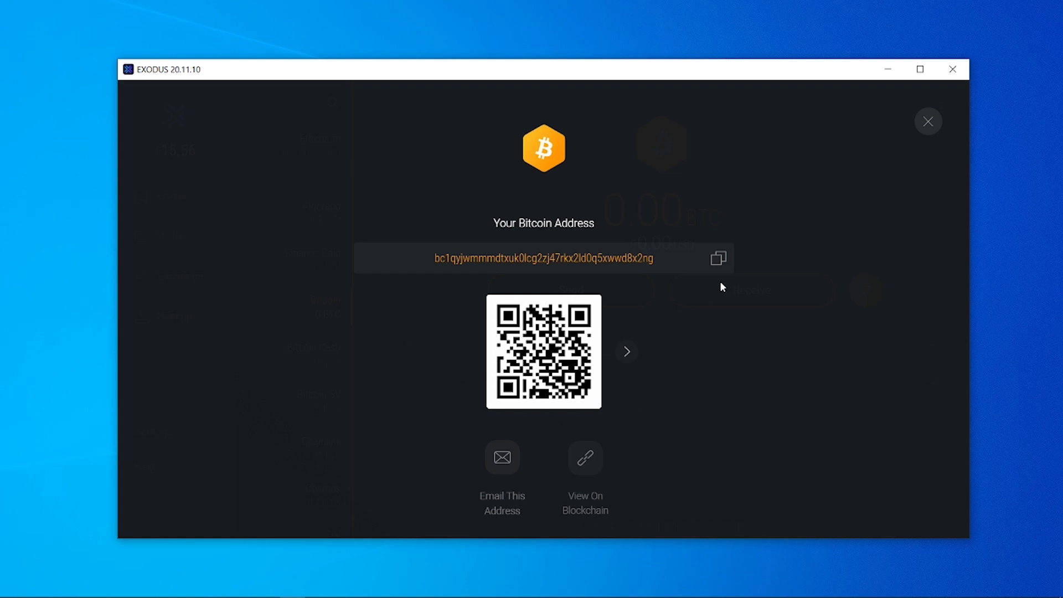
{"action": "left_click", "coordinate": [719, 260]}
{"action": "key", "text": "alt+Tab"}
Fill Electrum's send form with the Exodus address as recipient and 0.00016 BTC.
{"action": "left_click_drag", "start_coordinate": [356, 69], "coordinate": [345, 114]}
{"action": "left_click", "coordinate": [275, 146]}
{"action": "left_click", "coordinate": [293, 171]}
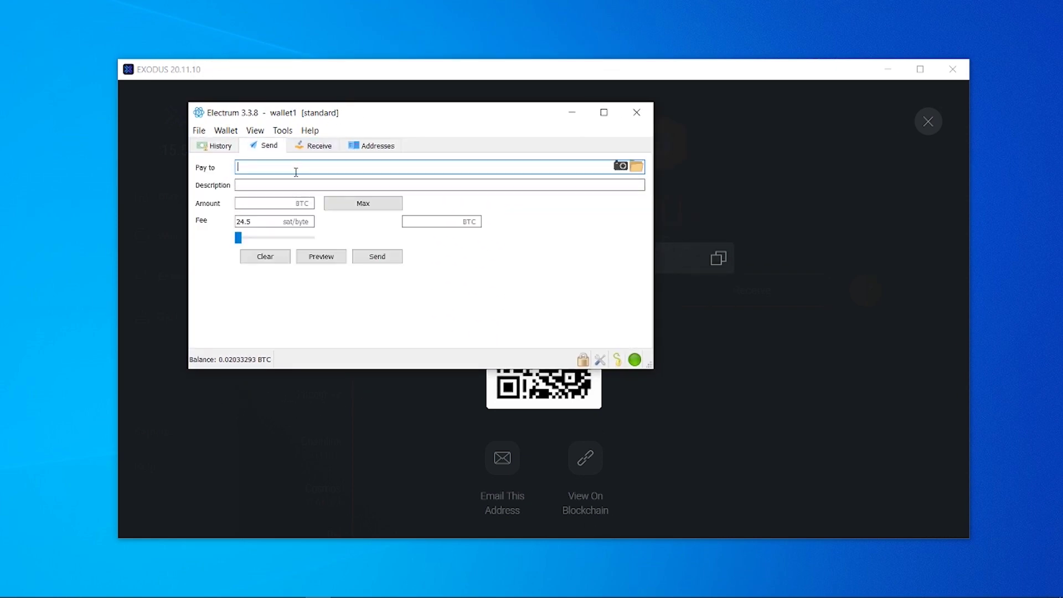
{"action": "key", "text": "ctrl+v"}
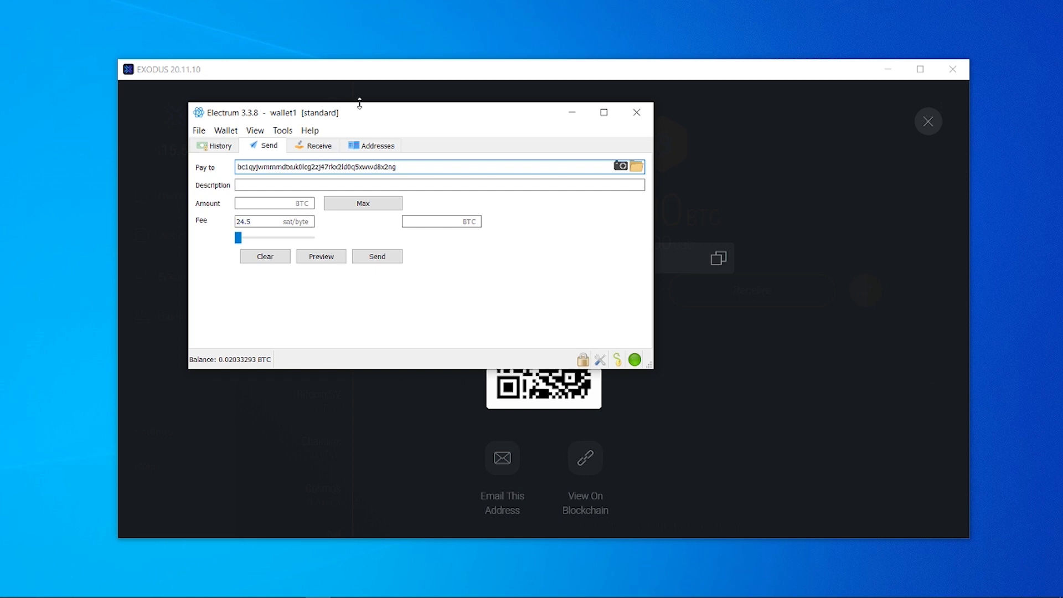
{"action": "mouse_move", "coordinate": [358, 108]}
{"action": "left_mouse_down"}
{"action": "mouse_move", "coordinate": [209, 118]}
{"action": "mouse_move", "coordinate": [360, 116]}
{"action": "left_mouse_up"}
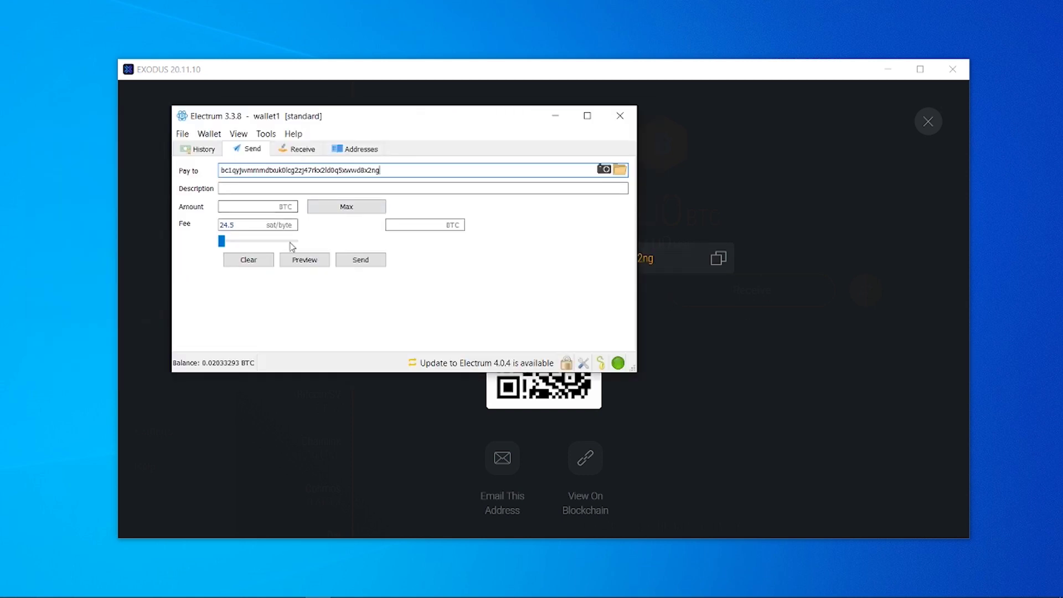
{"action": "left_click", "coordinate": [288, 211]}
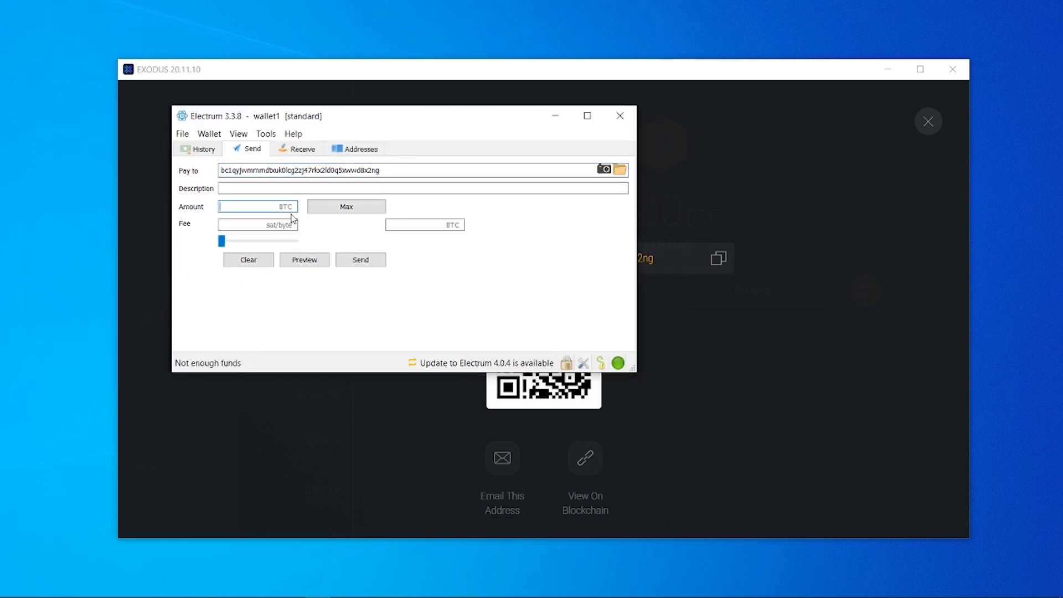
{"action": "key", "text": "ctrl+v"}
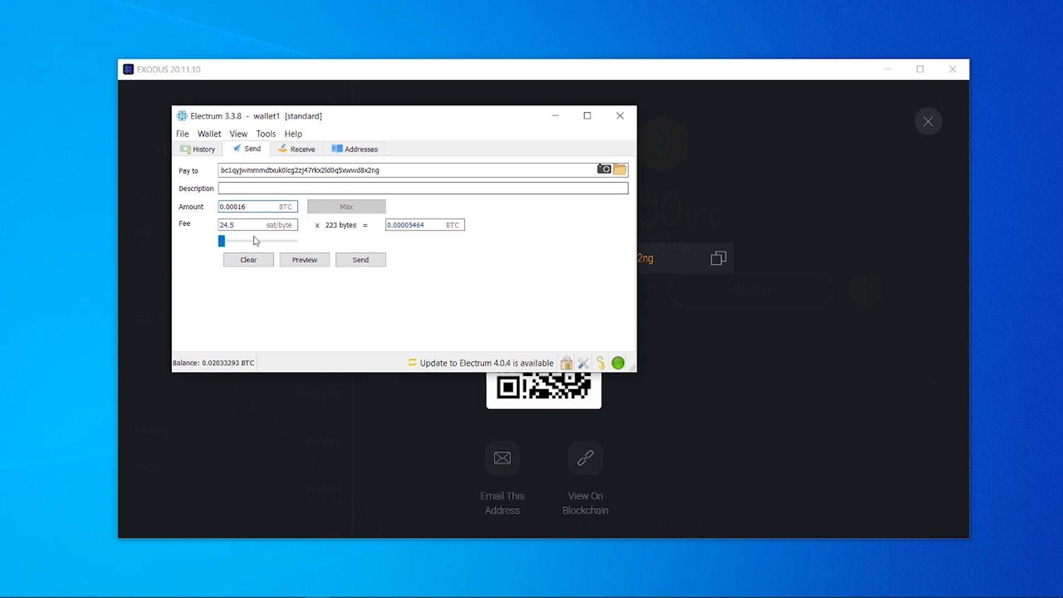
Send the payment after entering the wallet password, then close Electrum.
{"action": "left_click", "coordinate": [364, 263]}
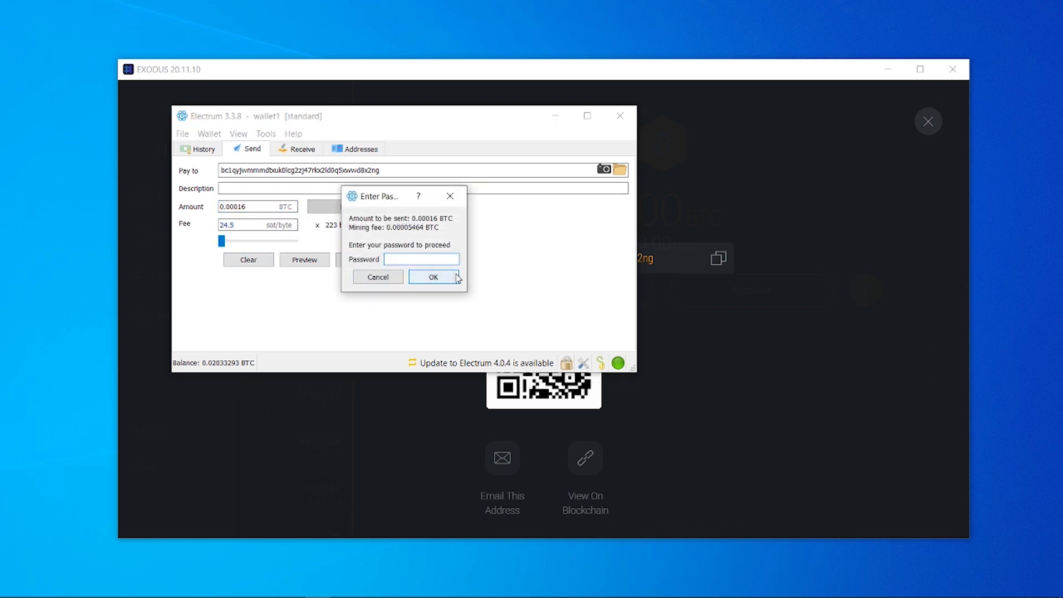
{"action": "type", "text": "••••••"}
{"action": "left_click", "coordinate": [456, 277]}
{"action": "key", "text": "Return"}
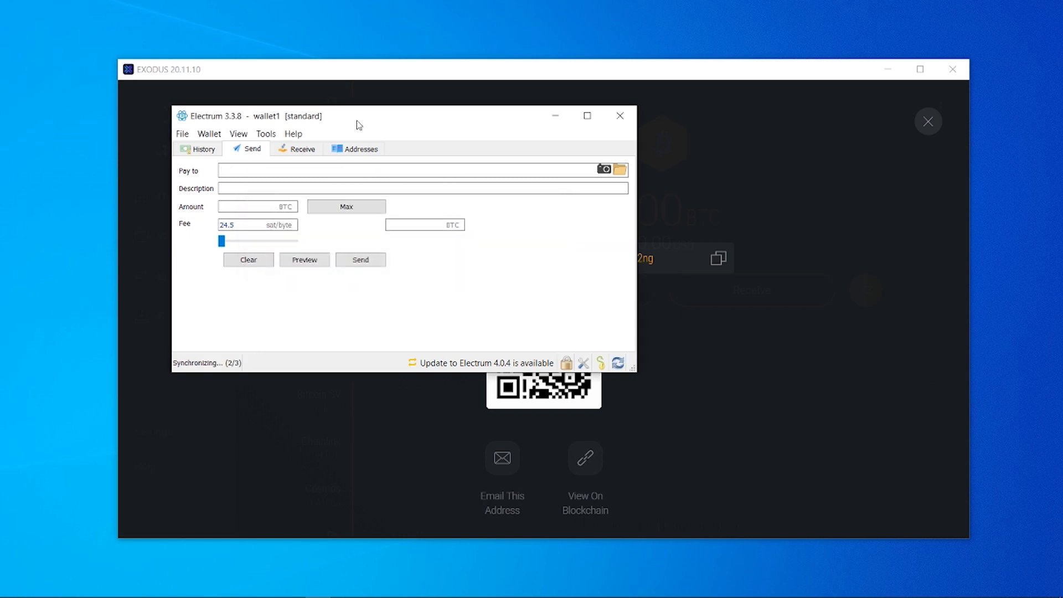
{"action": "left_click", "coordinate": [620, 115]}
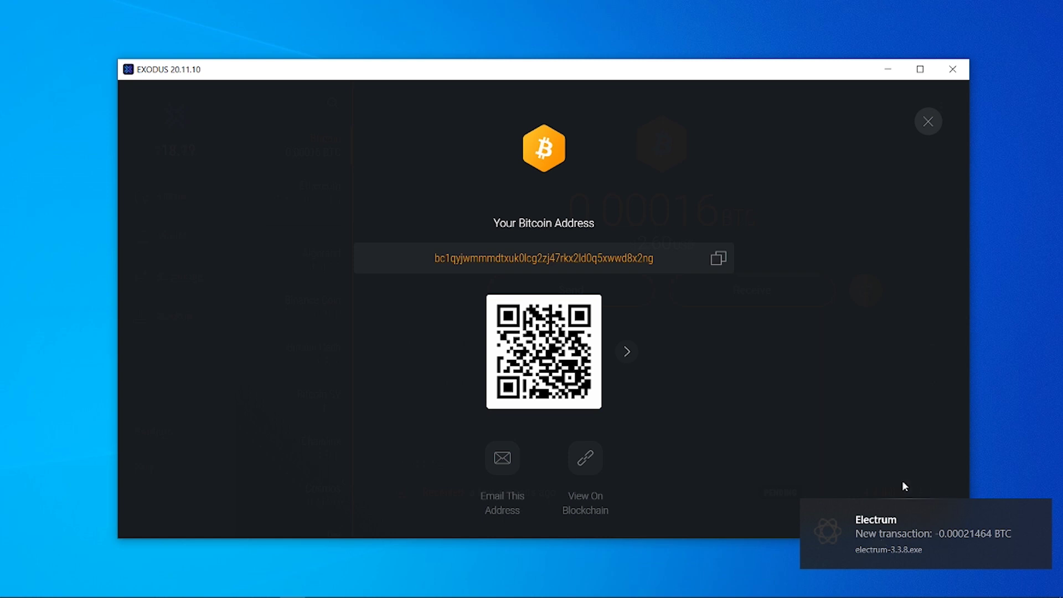
Recopy the Bitcoin receive address and close the overlays to see the pending 0.00016 BTC deposit.
{"action": "left_click", "coordinate": [929, 121]}
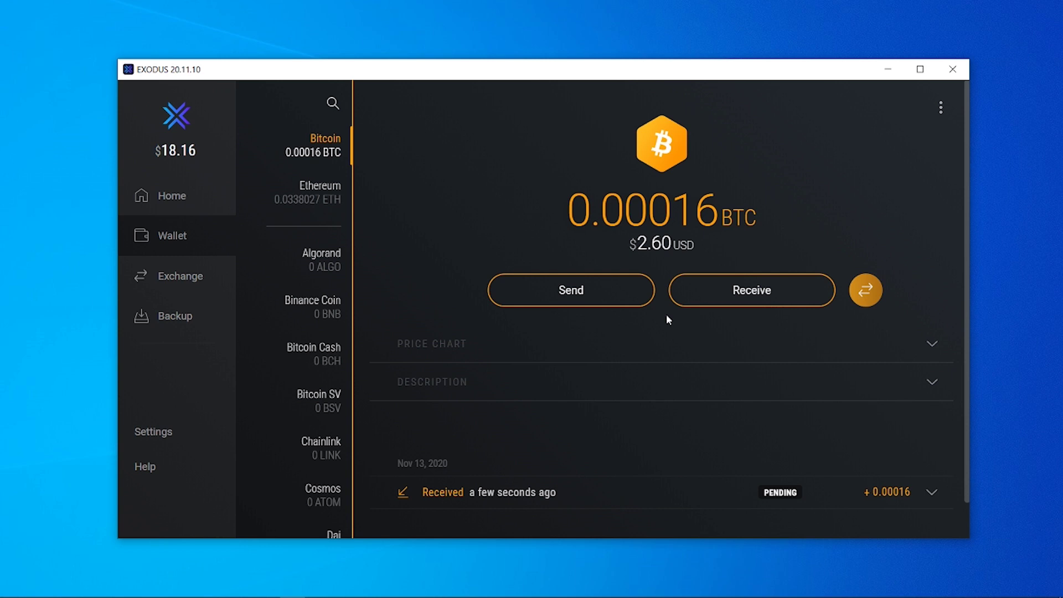
{"action": "left_click", "coordinate": [719, 298]}
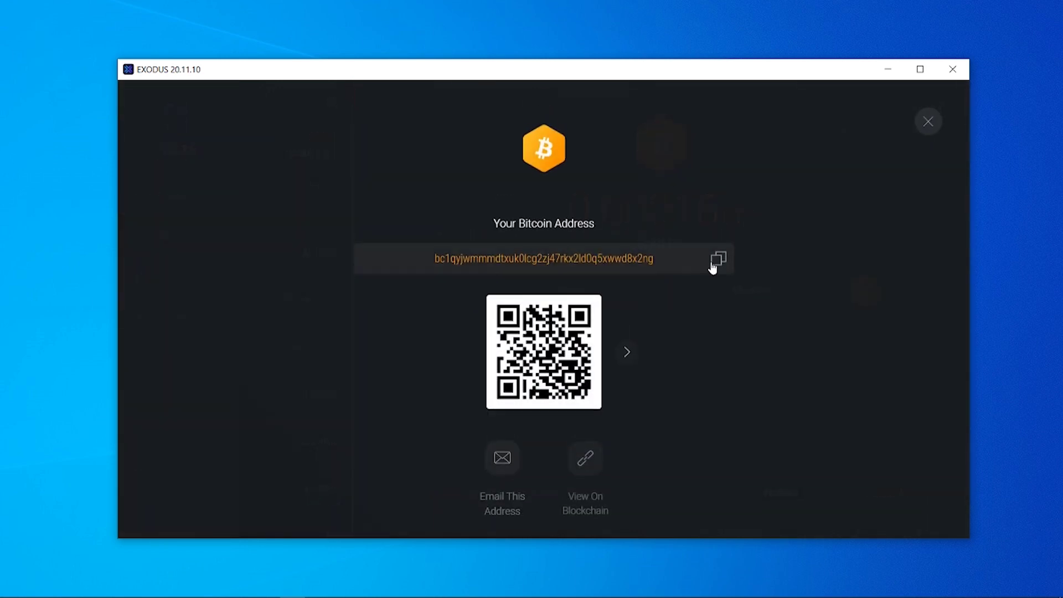
{"action": "left_click", "coordinate": [714, 264]}
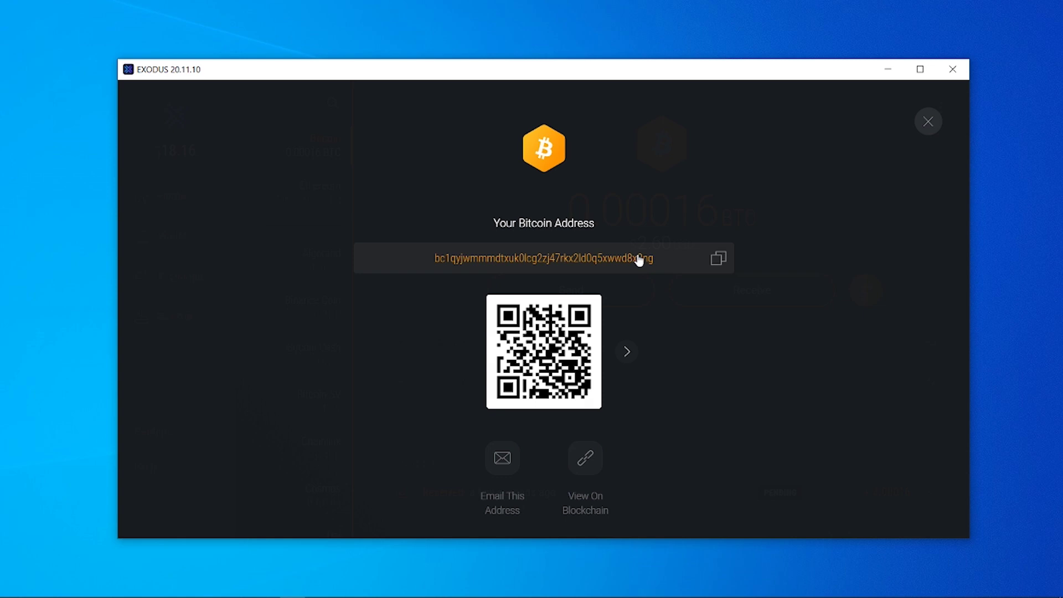
{"action": "key", "text": "Escape"}
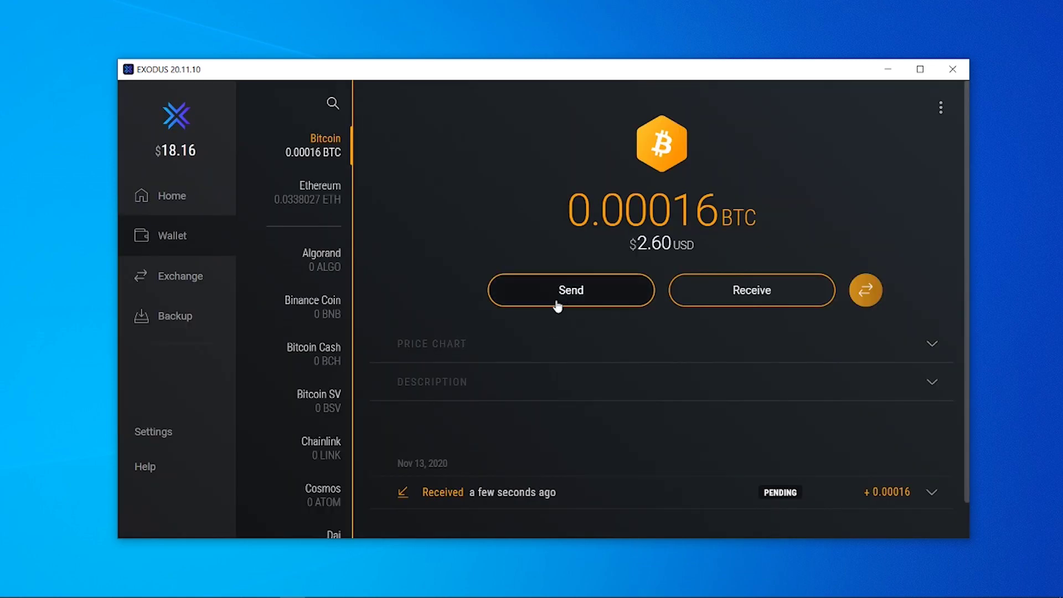
{"action": "left_click", "coordinate": [558, 304]}
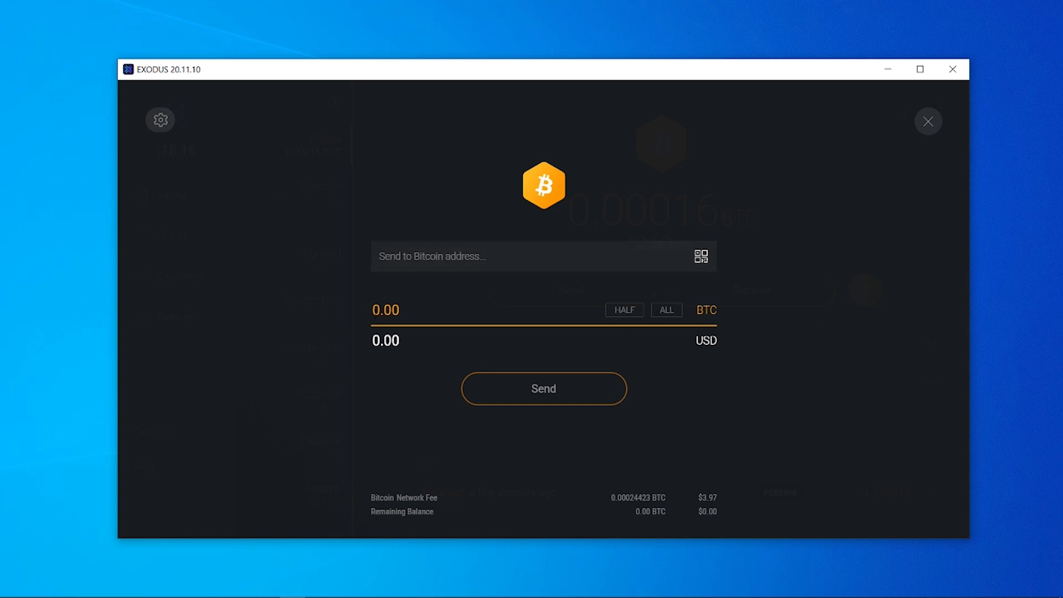
{"action": "left_click", "coordinate": [927, 122]}
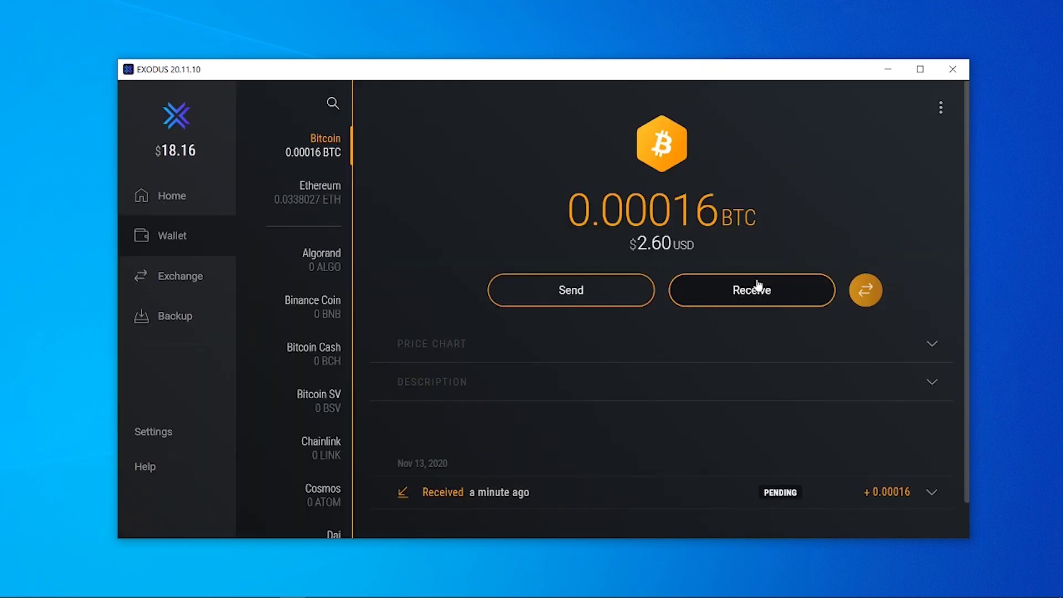